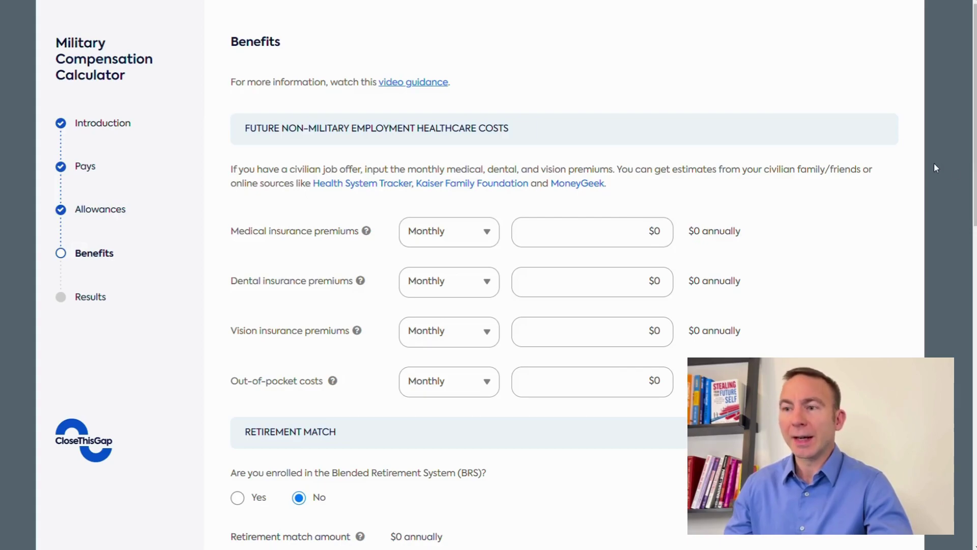
- Set the monthly medical insurance premium to $400, dental to $50, and vision to $25
scroll(948, 202, down, 1)
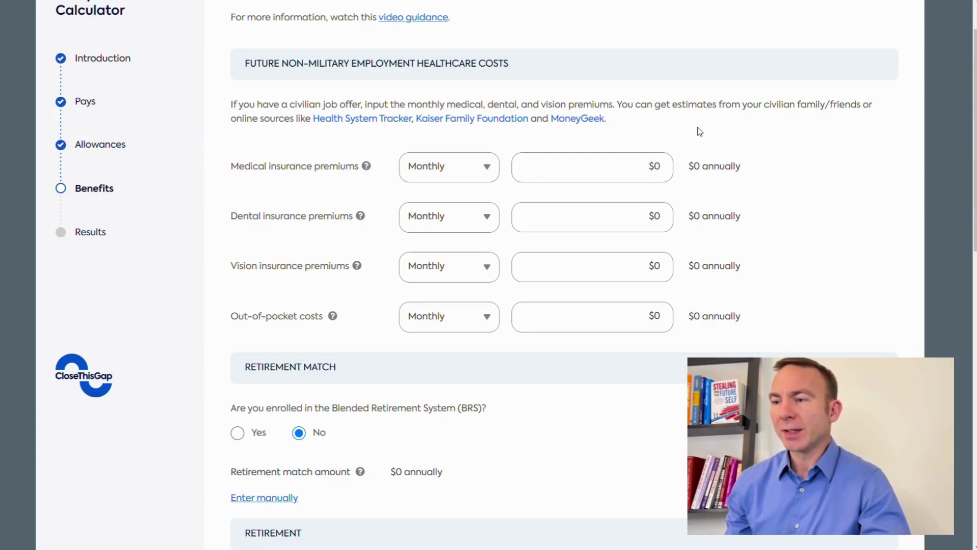
double_click(651, 168)
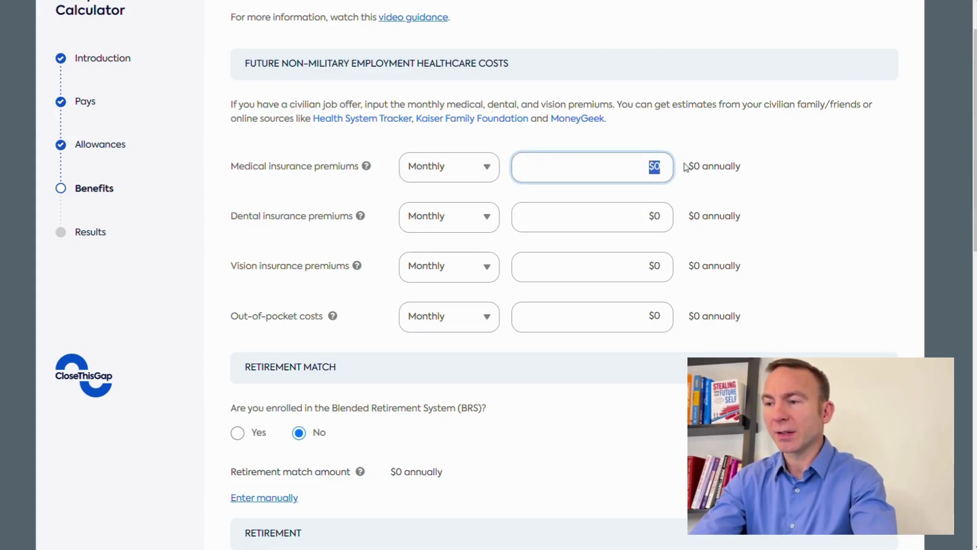
text(400)
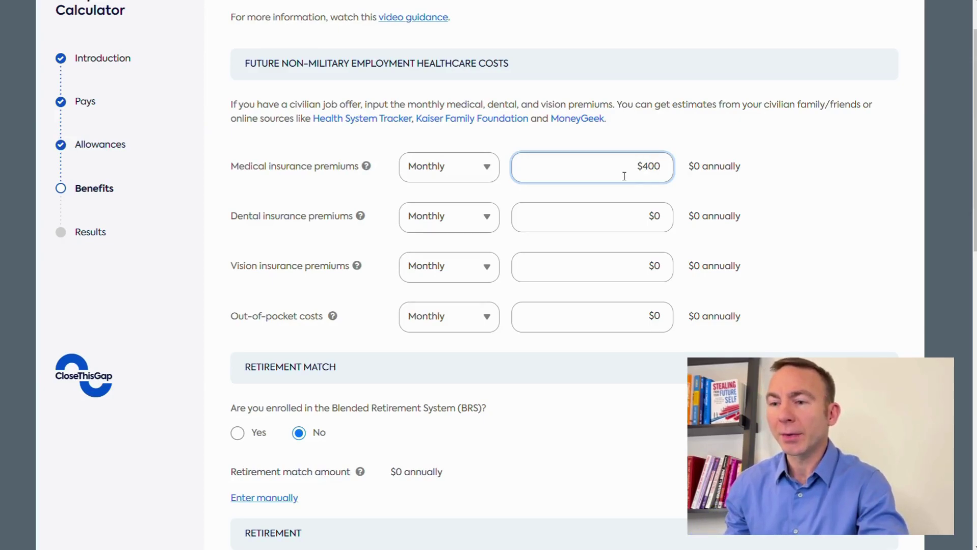
click(650, 217)
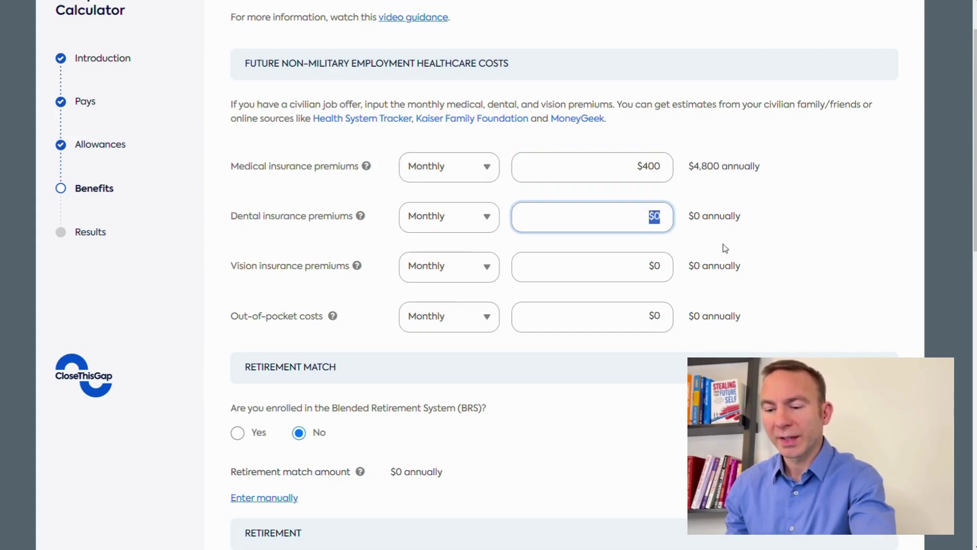
text(50)
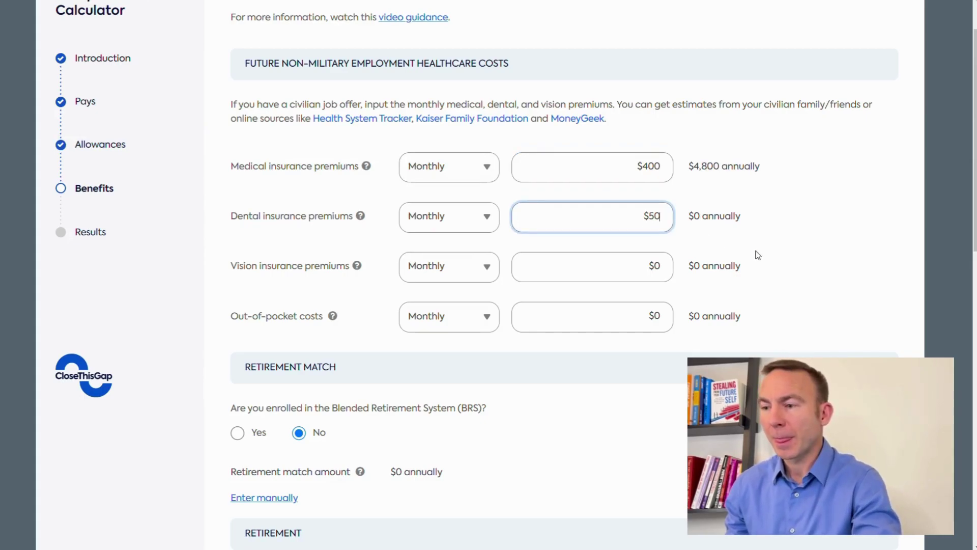
click(653, 265)
text(25)
click(798, 320)
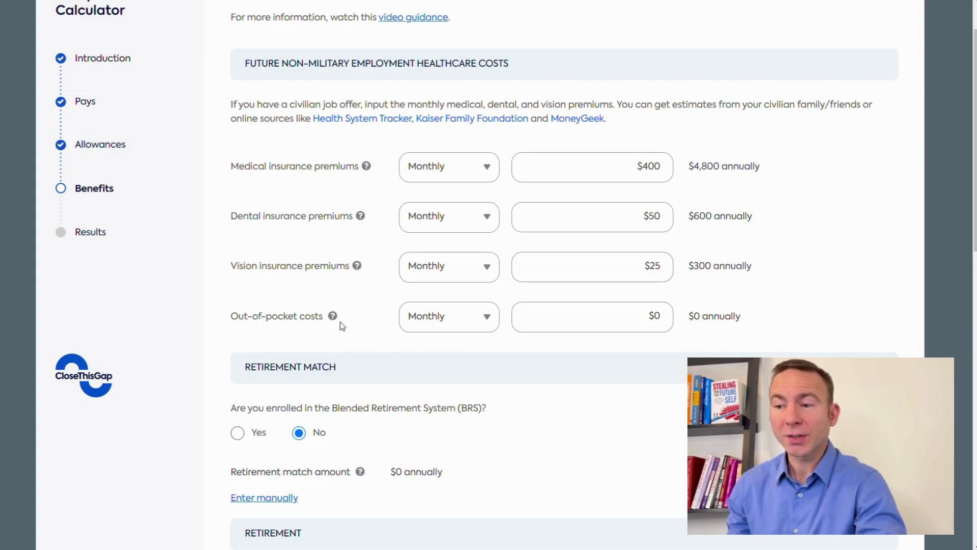
- Switch the out-of-pocket healthcare costs to annual and set them to $2,500
mouse_move(335, 319)
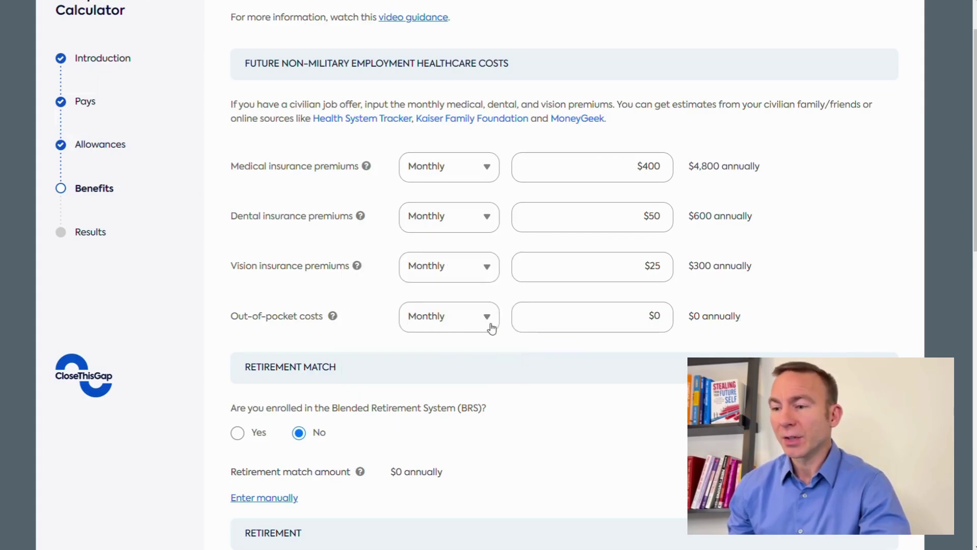
click(496, 326)
key(Down)
click(638, 326)
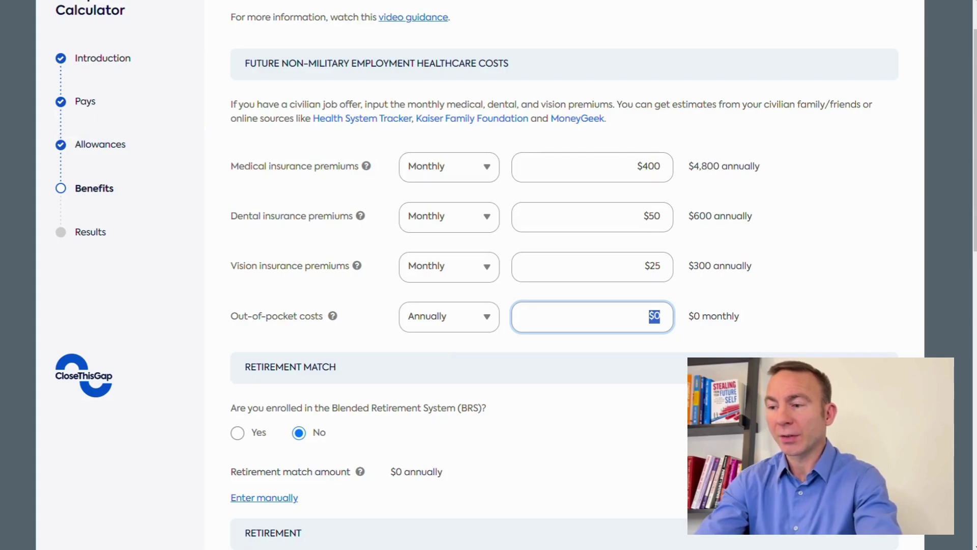
text(2500)
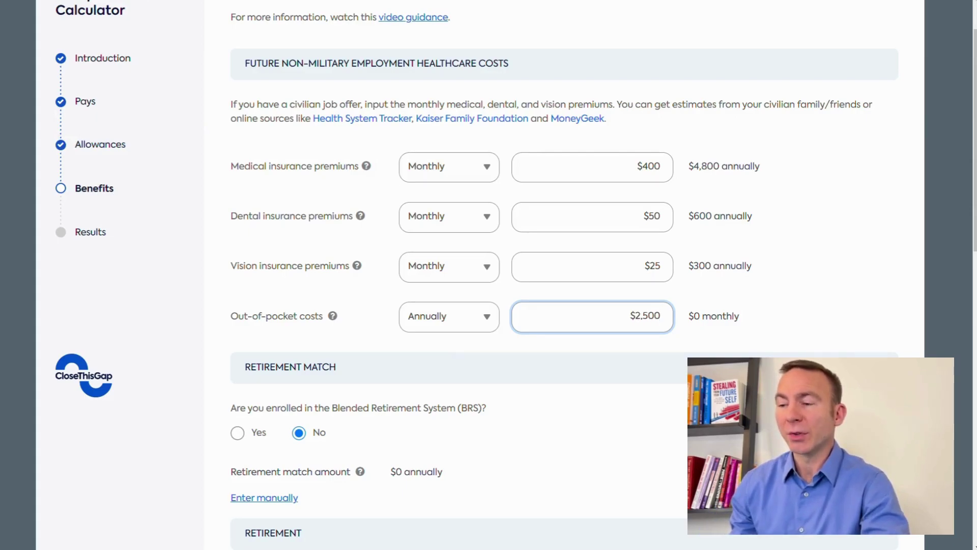
click(775, 317)
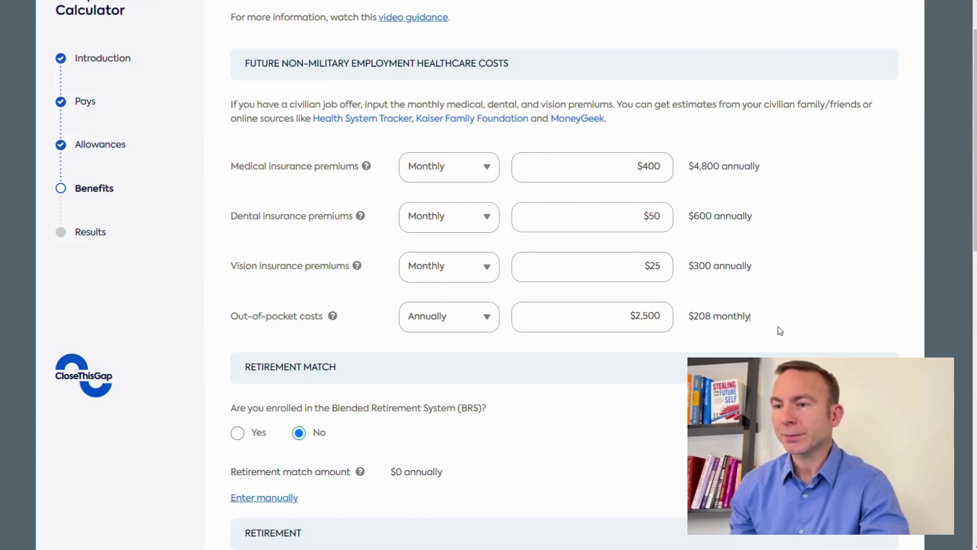
- Answer Yes to being enrolled in the Blended Retirement System
scroll(789, 331, down, 1)
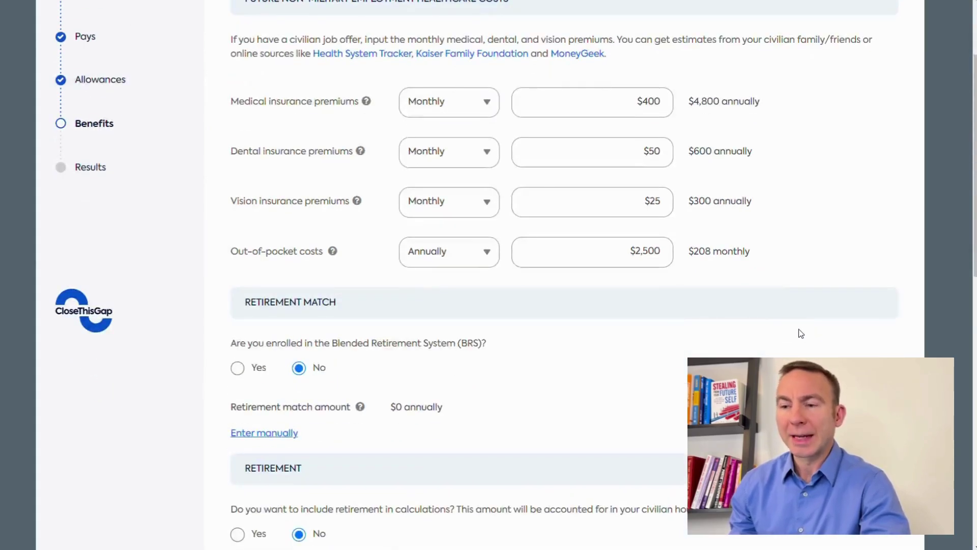
scroll(800, 332, down, 2)
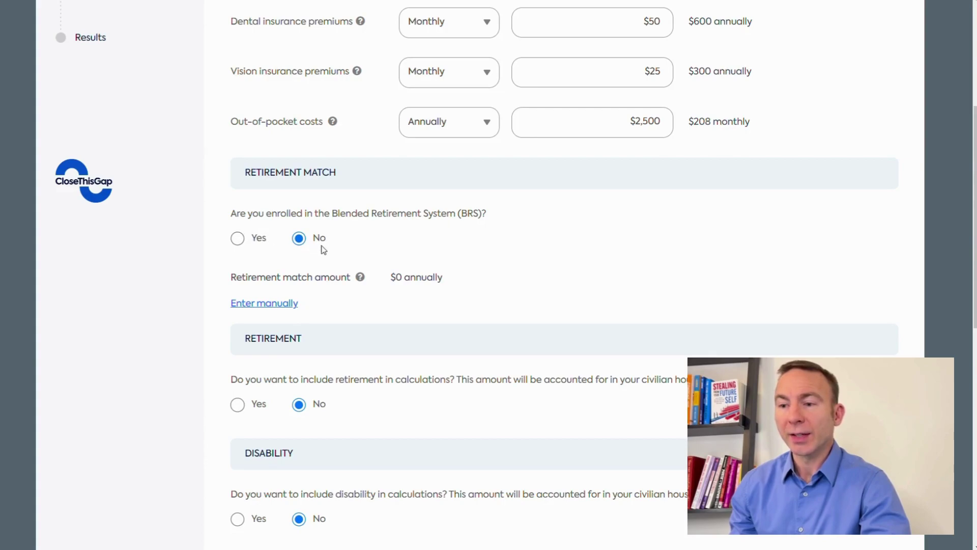
click(239, 243)
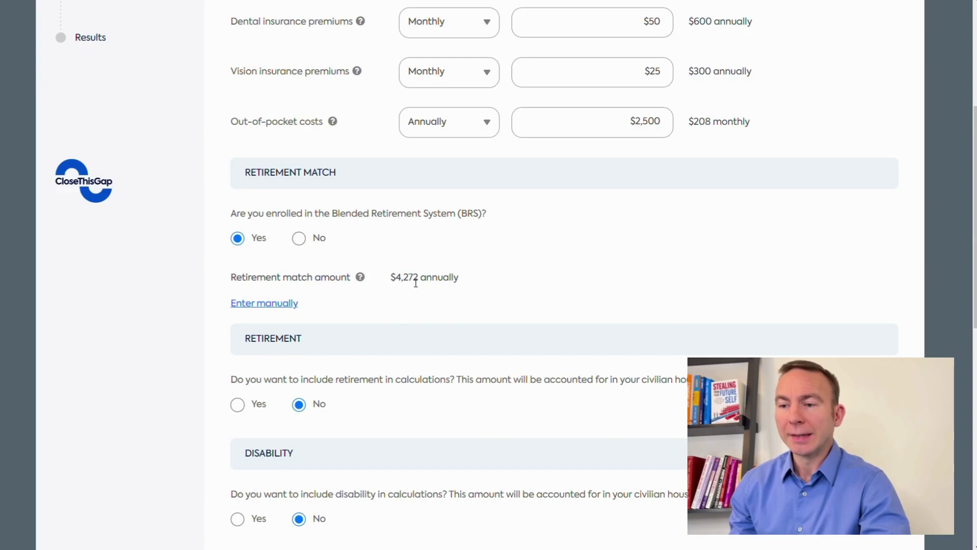
- Read the help for the retirement match amount, and reveal and hide its manual entry field
mouse_move(363, 280)
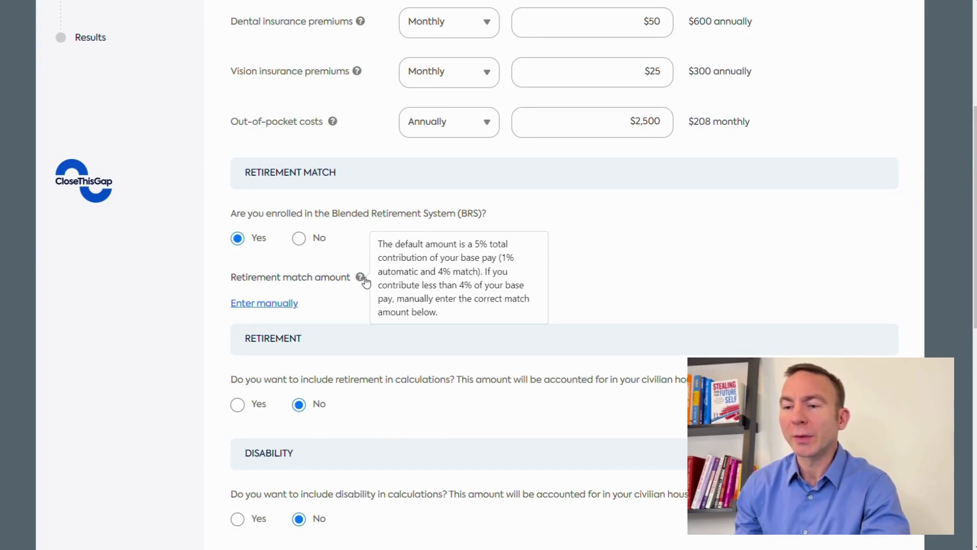
click(274, 305)
drag(359, 341, 414, 338)
click(437, 335)
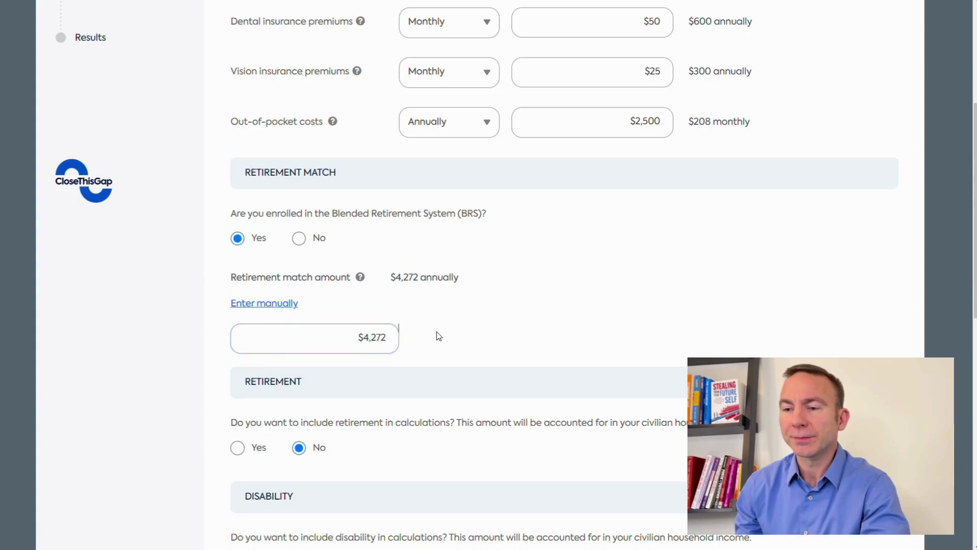
click(280, 305)
- Include retirement in the calculations and check its service time, retirement type, pay grade and age fields
scroll(291, 291, down, 4)
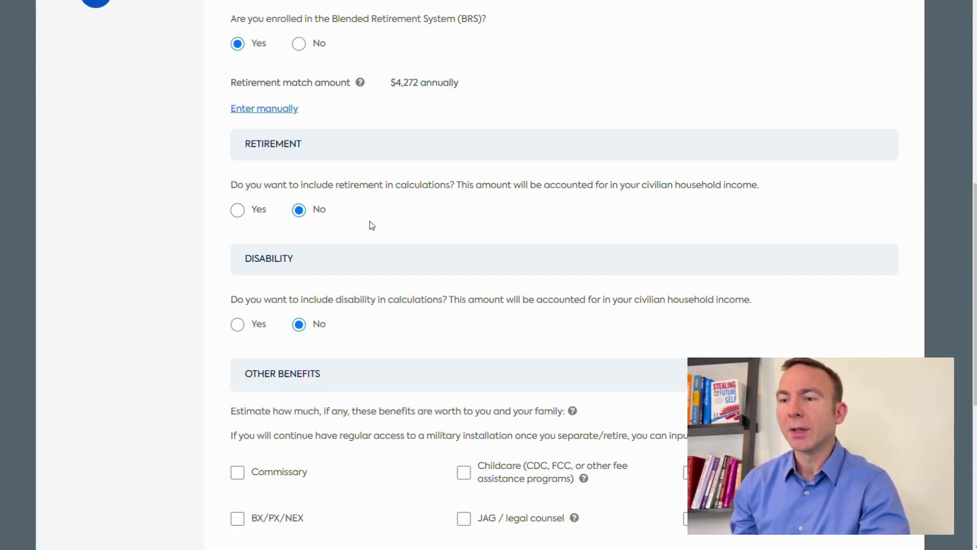
click(237, 210)
scroll(237, 213, down, 1)
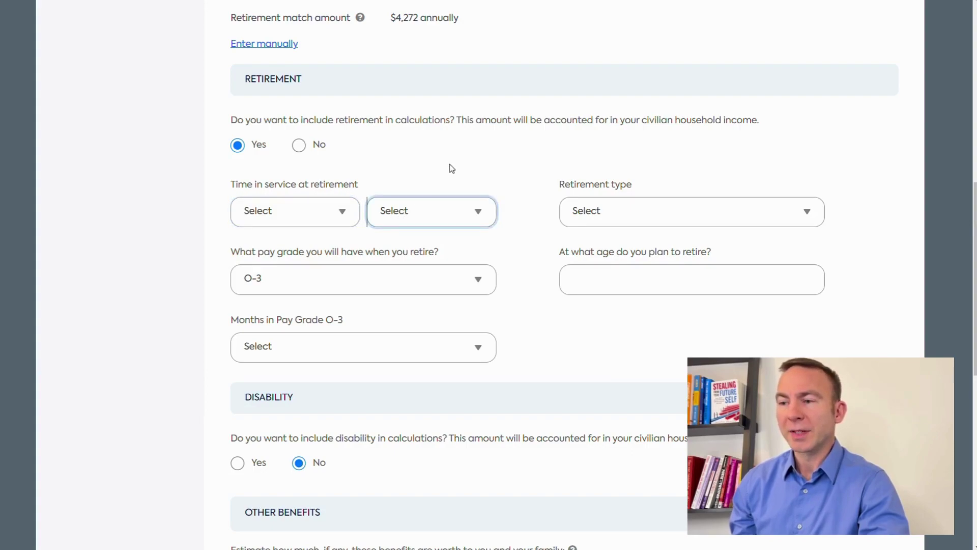
click(595, 214)
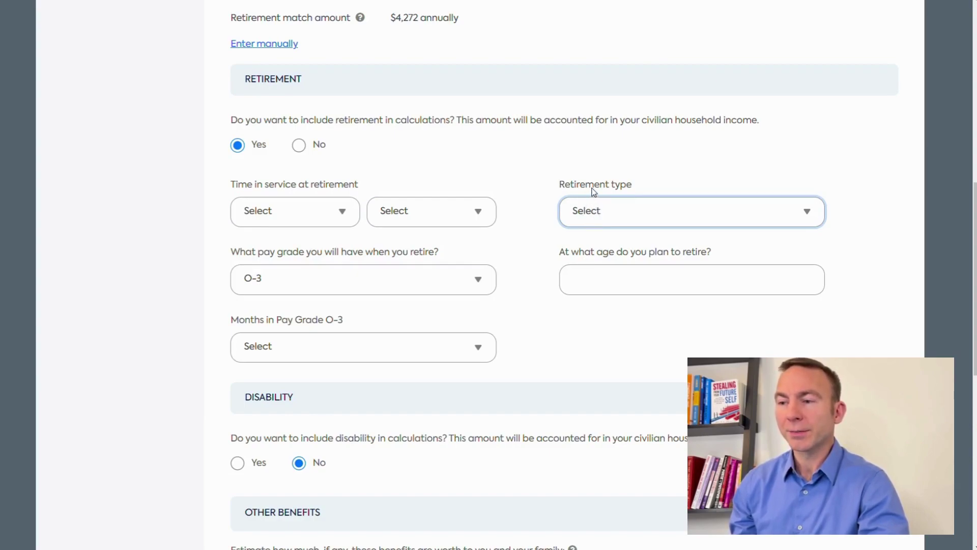
click(543, 214)
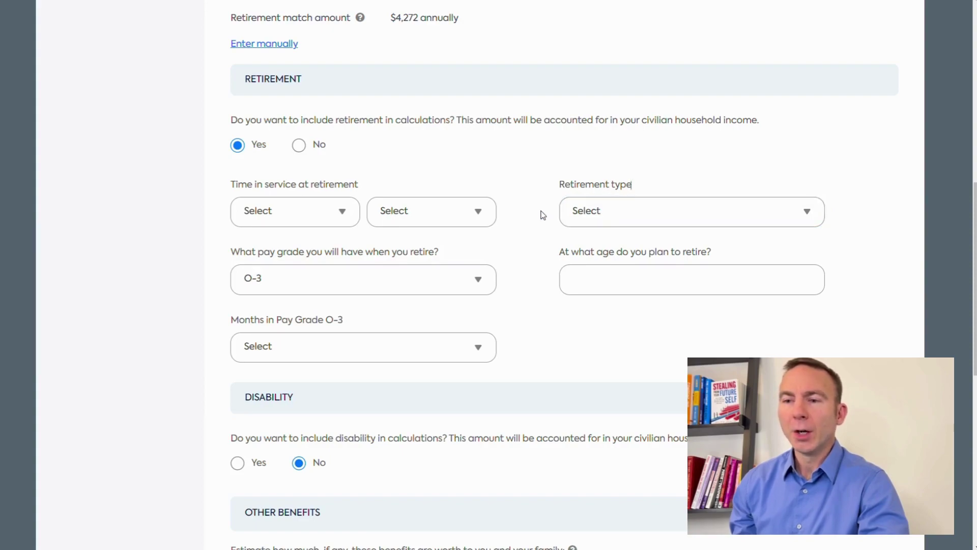
scroll(539, 219, down, 2)
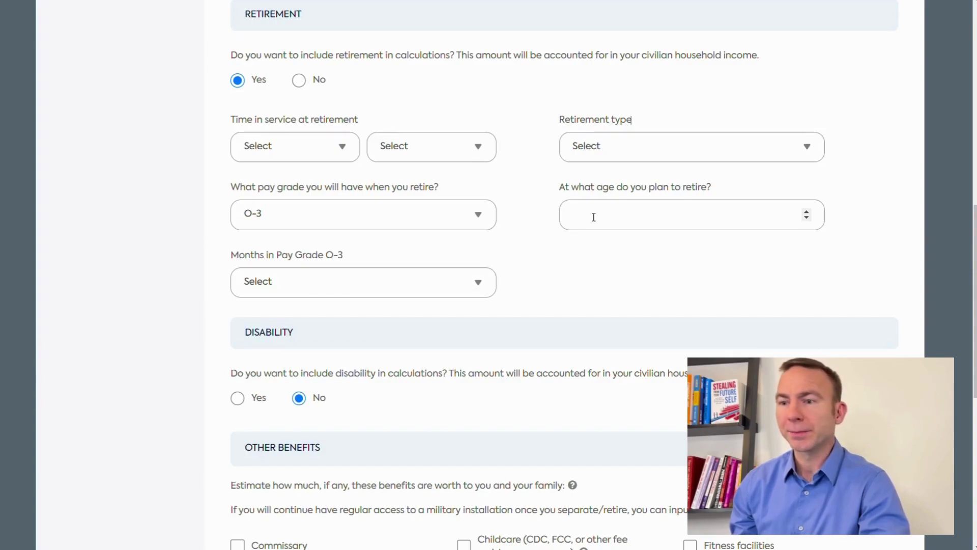
scroll(545, 233, down, 3)
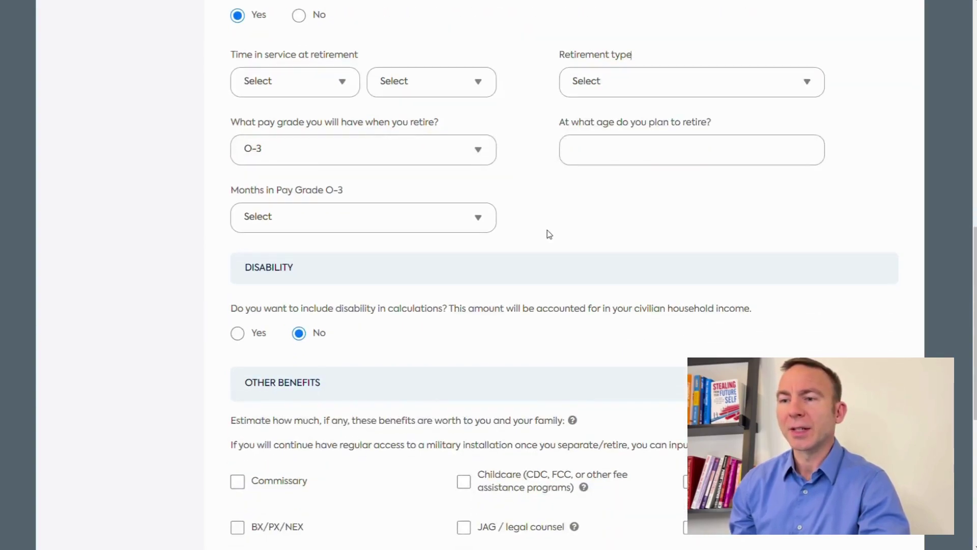
- Try 7 months for the time in pay grade O-3, and set retirement inclusion back to No
click(453, 160)
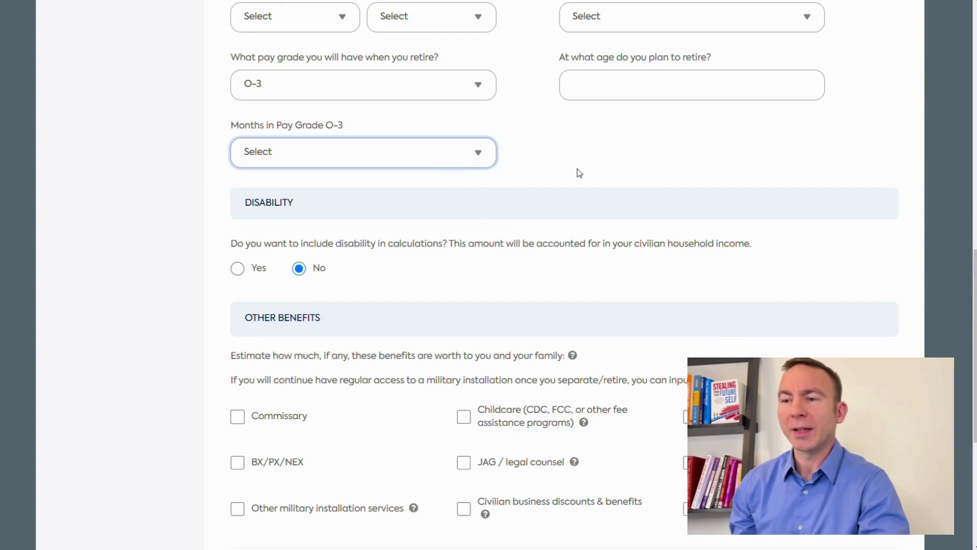
click(442, 158)
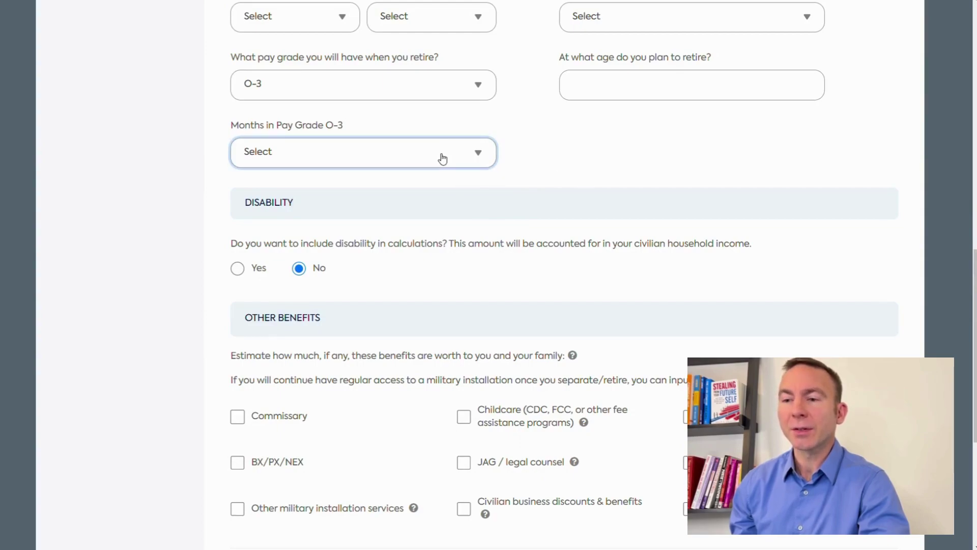
click(379, 309)
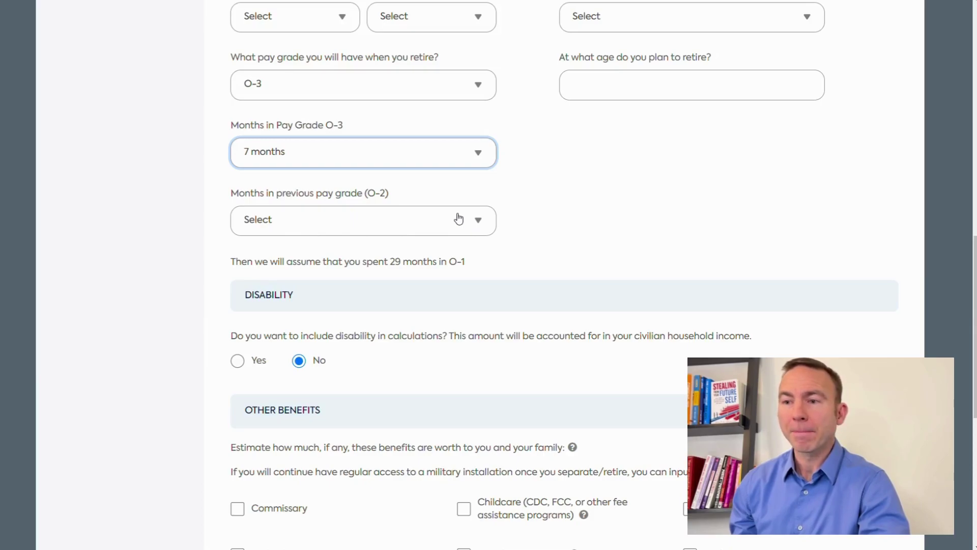
scroll(438, 191, up, 4)
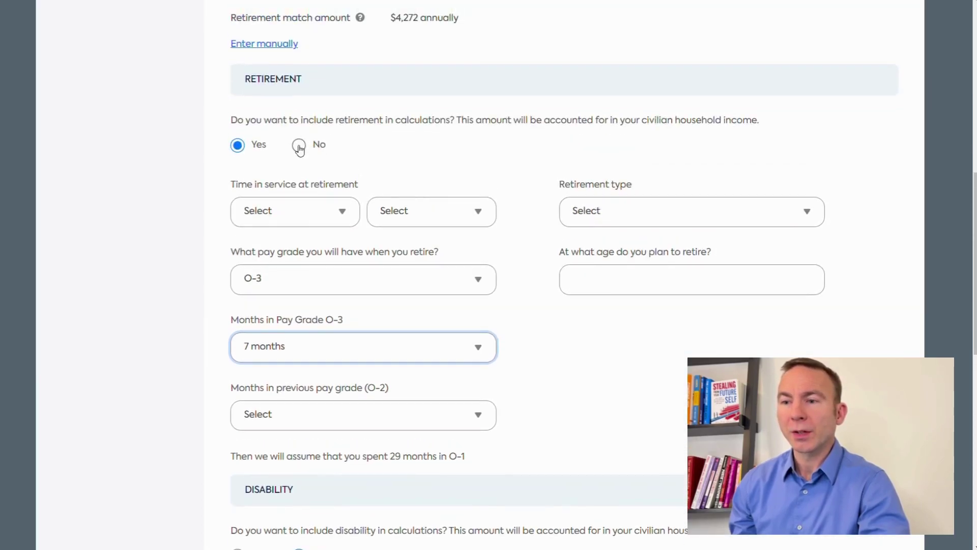
click(300, 146)
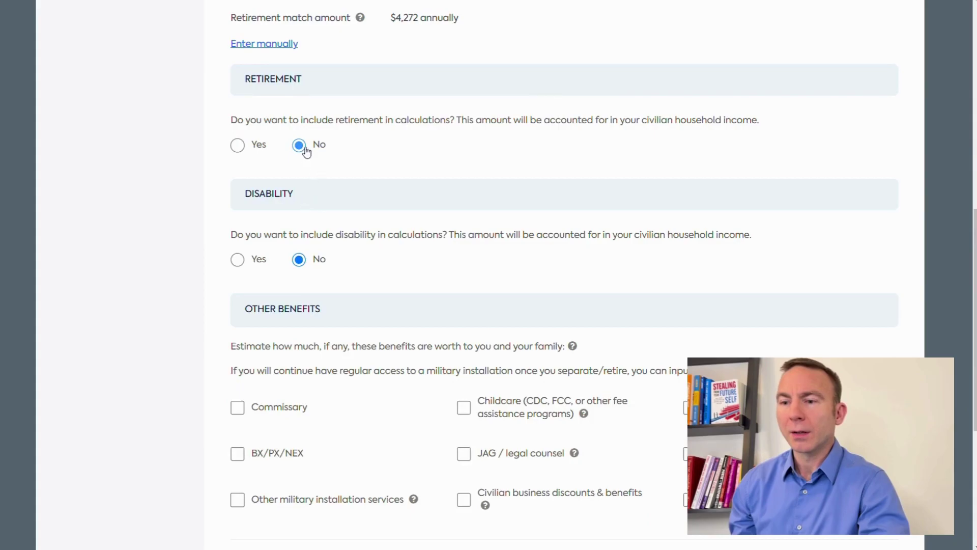
- Include disability in the calculations to review its fields, and set the answer back to No
scroll(313, 171, down, 4)
scroll(312, 171, up, 1)
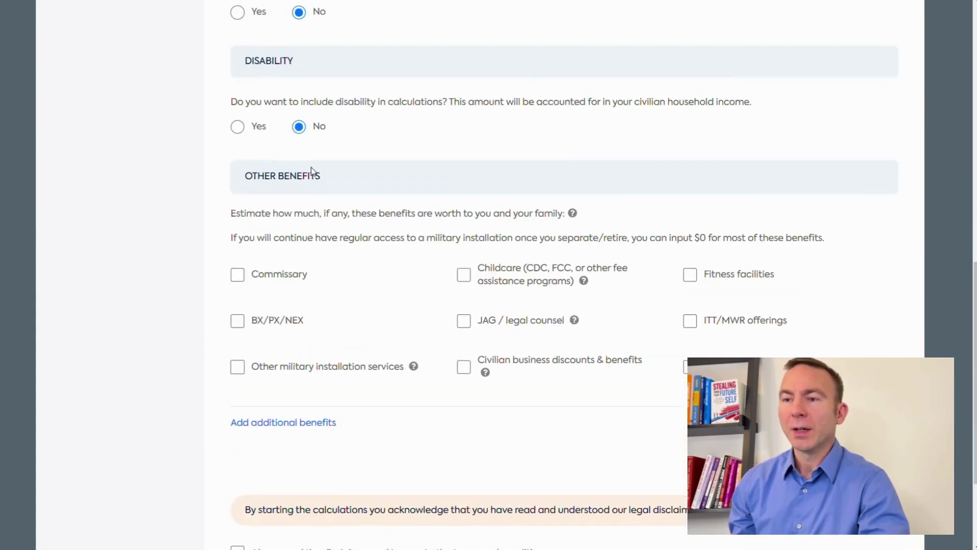
click(237, 130)
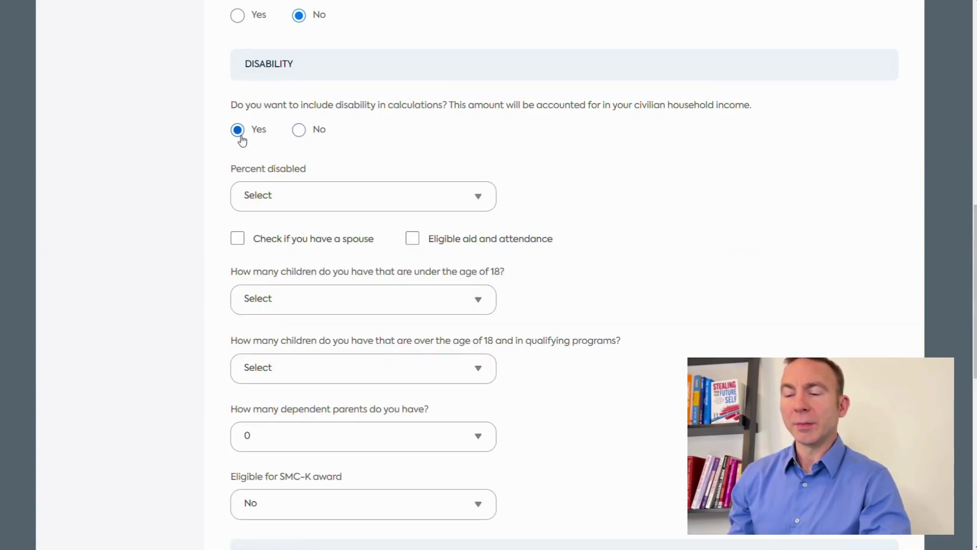
scroll(240, 166, down, 1)
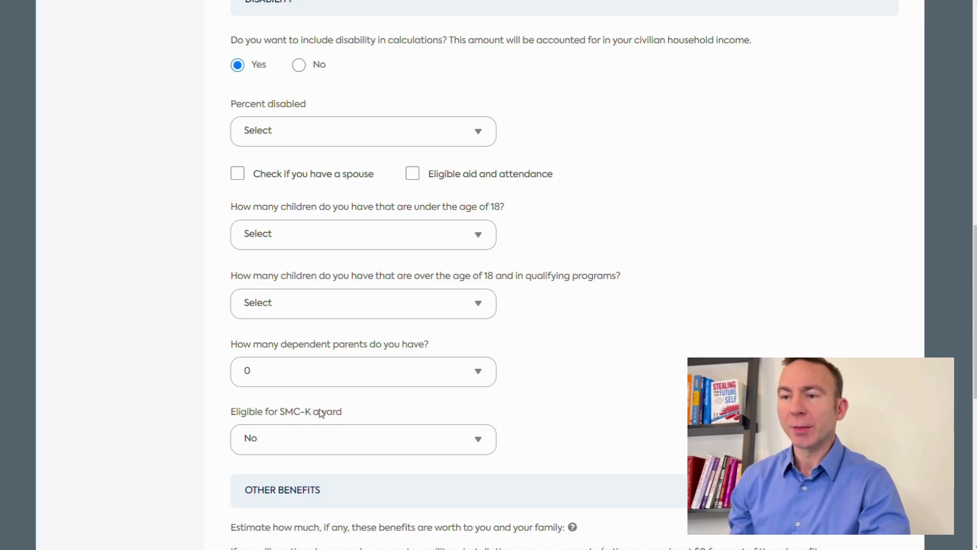
scroll(321, 411, up, 1)
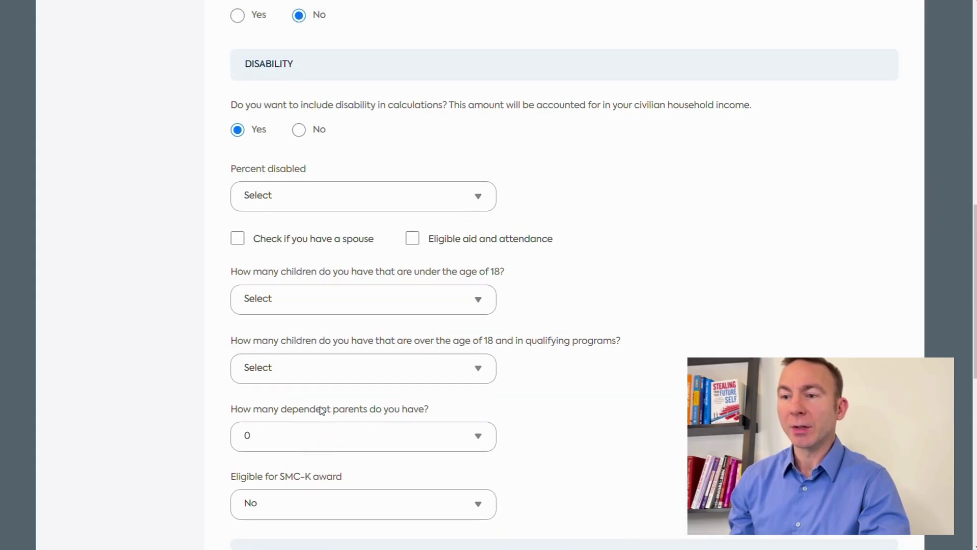
click(299, 130)
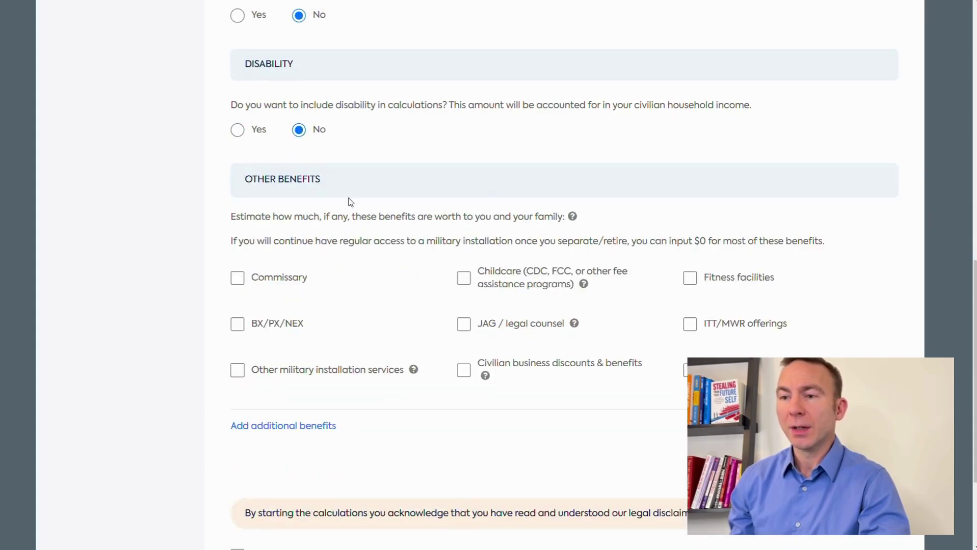
- Select Commissary and BX/PX/NEX among the other benefits to estimate
scroll(488, 211, down, 2)
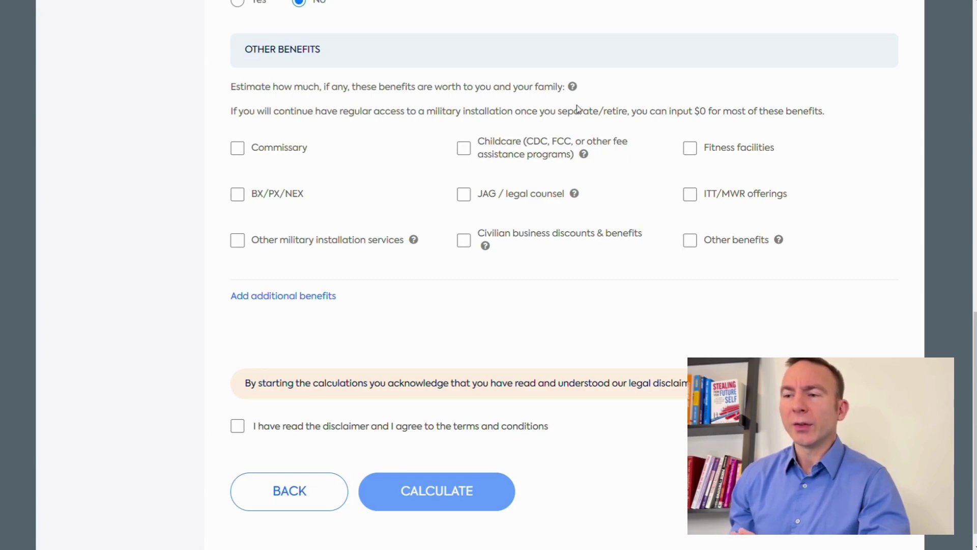
mouse_move(574, 90)
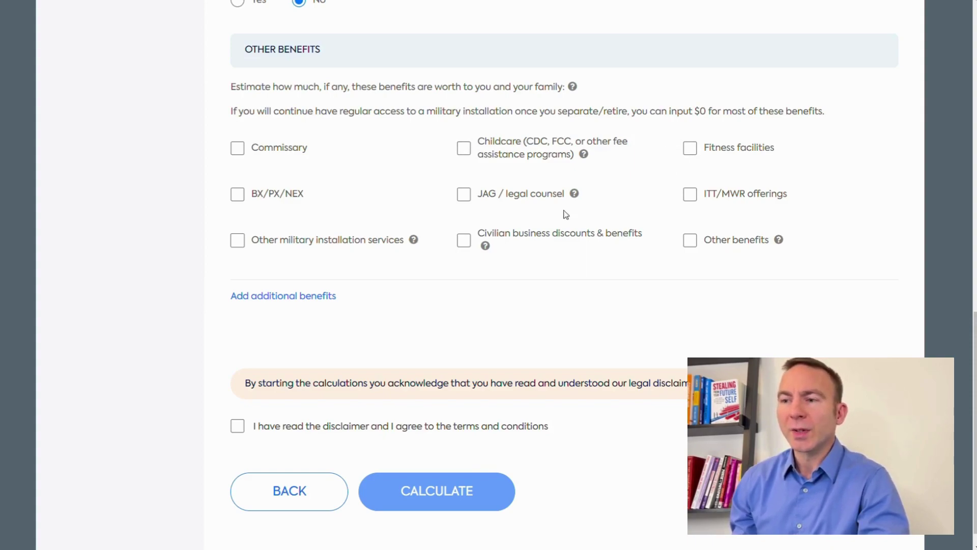
click(238, 150)
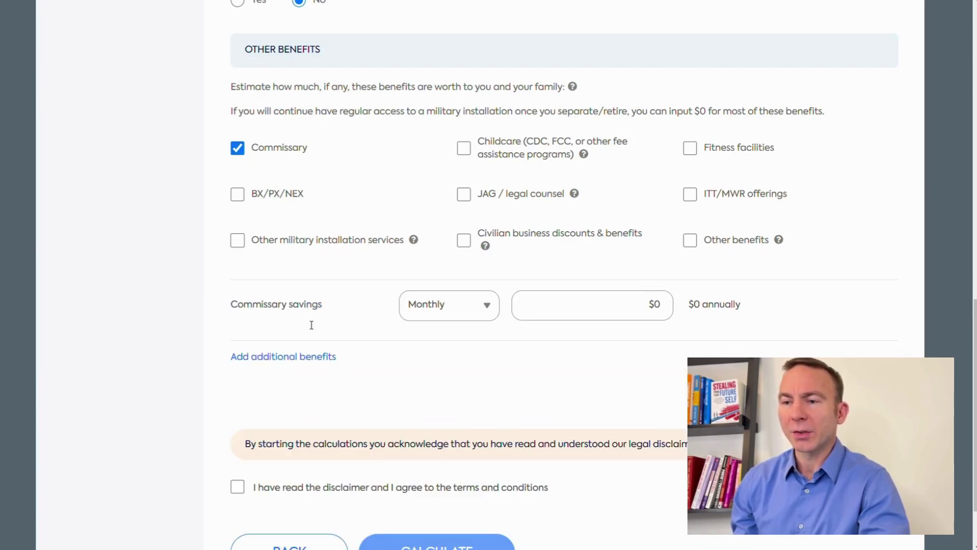
click(237, 196)
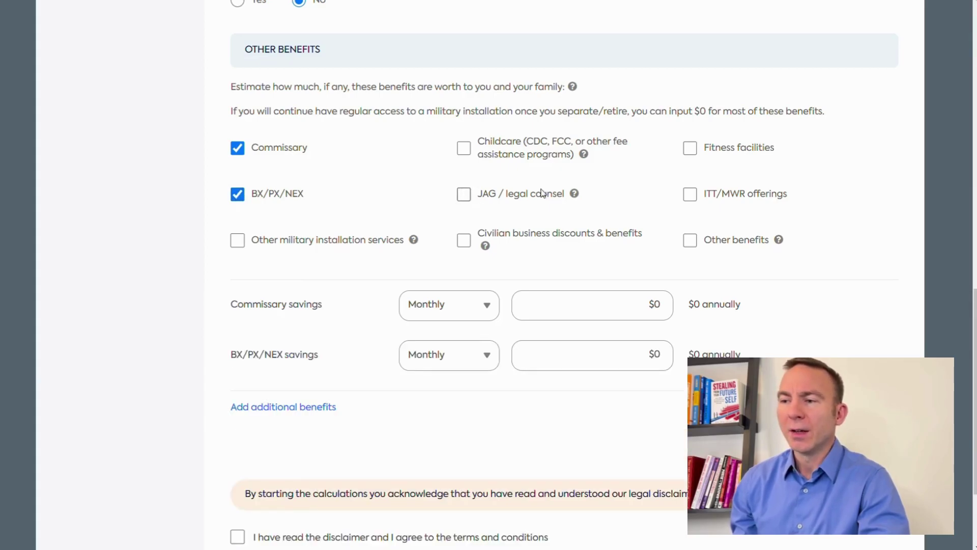
- Read the help notes for legal counsel, childcare, other military installation services, civilian business discounts and other benefits
mouse_move(575, 197)
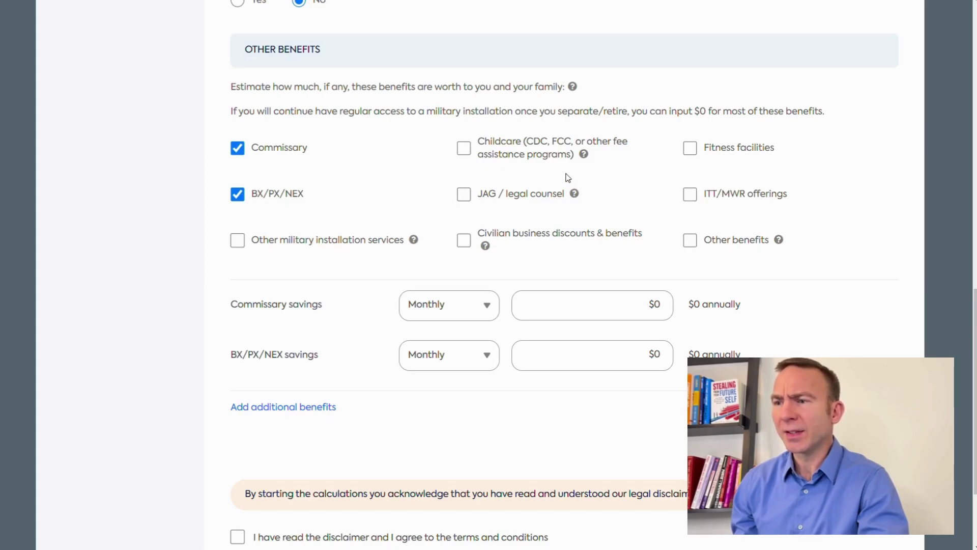
mouse_move(584, 156)
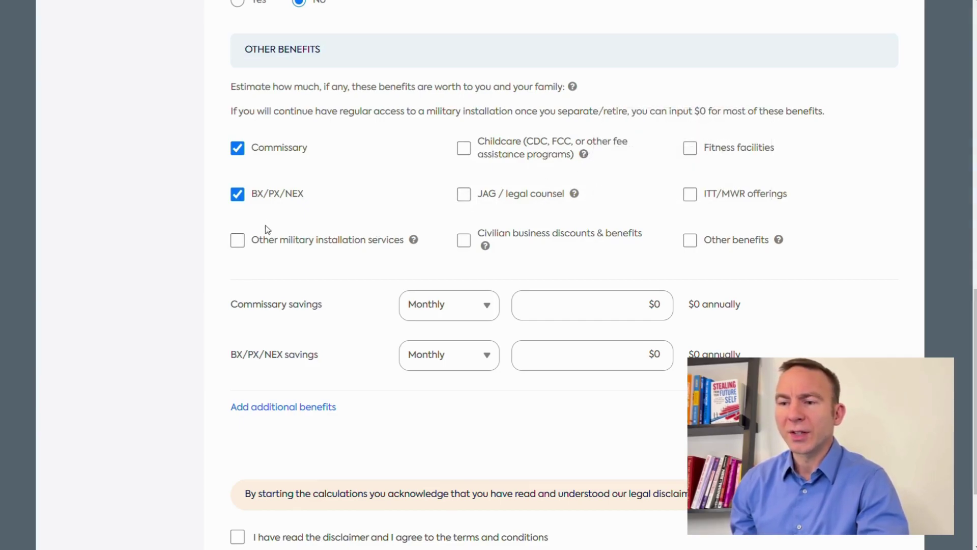
mouse_move(415, 240)
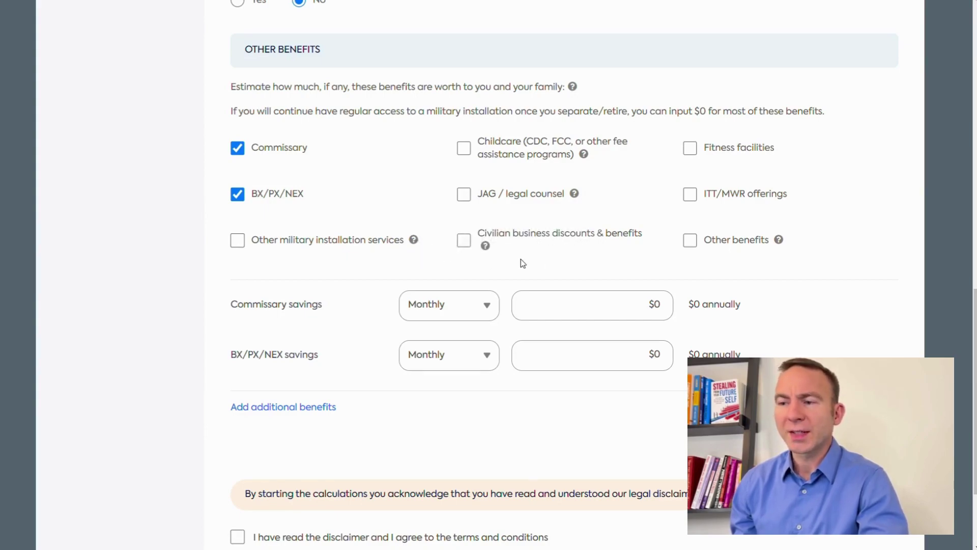
mouse_move(488, 247)
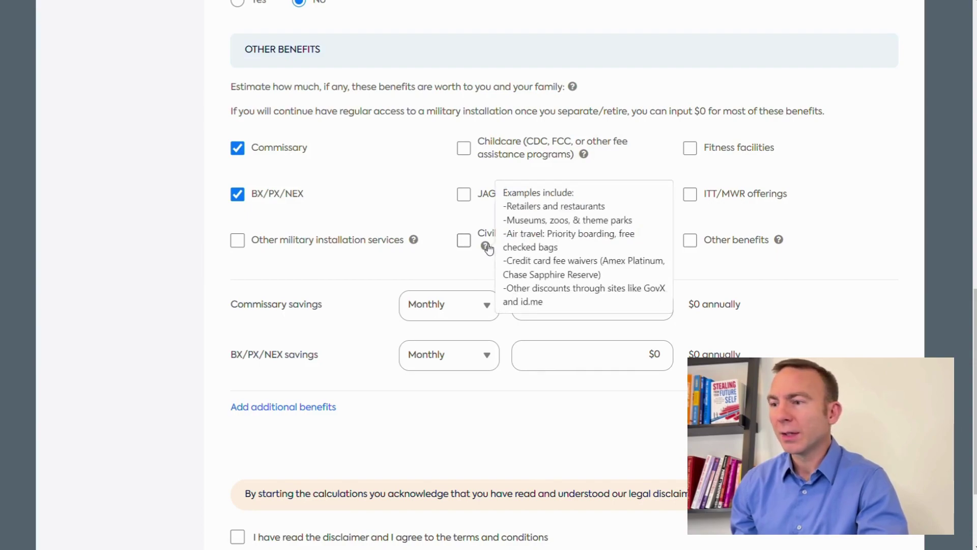
mouse_move(782, 243)
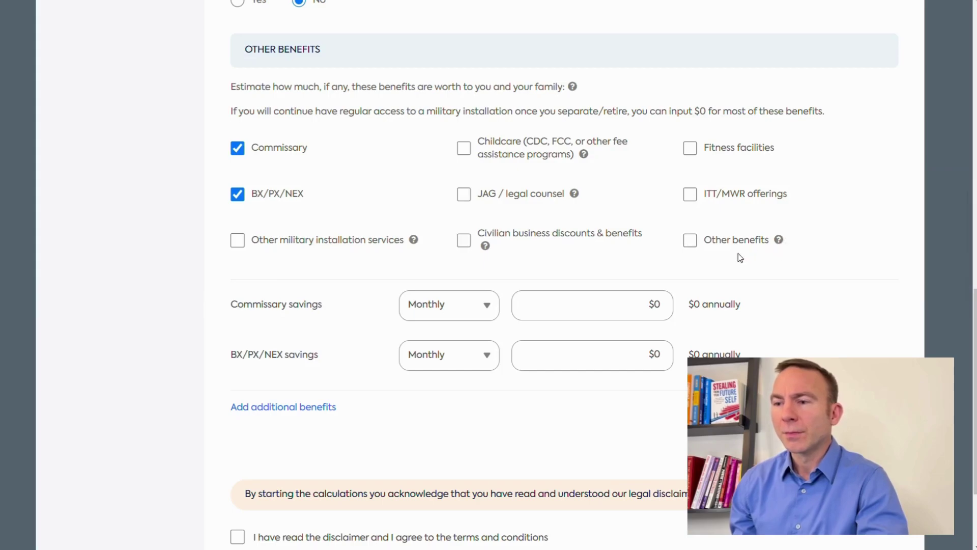
- Set the monthly Commissary savings to $100 and the monthly BX/PX/NEX savings to $50
click(653, 305)
text(100)
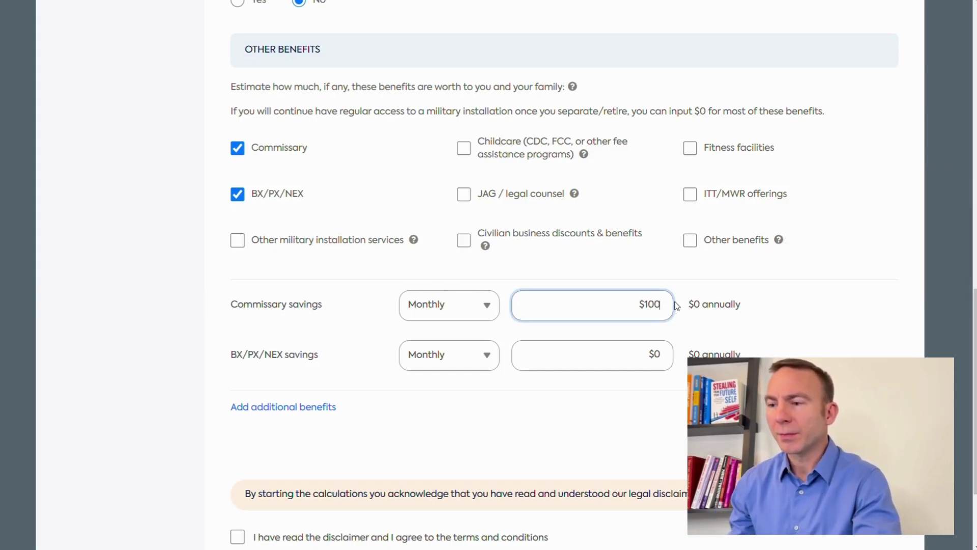
click(652, 354)
double_click(647, 351)
text(50)
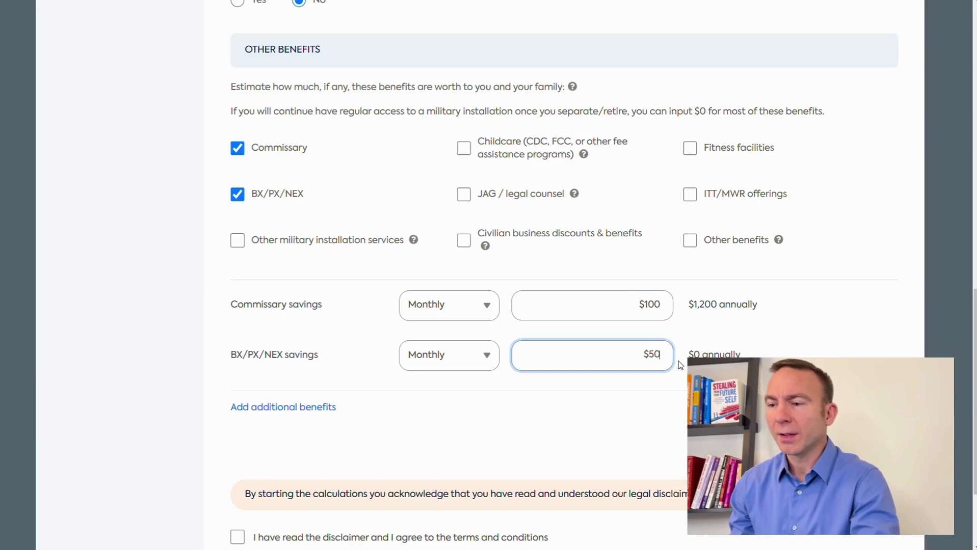
click(771, 346)
- Expand the legal disclaimer and agree to the disclaimer and the terms and conditions
scroll(764, 348, down, 3)
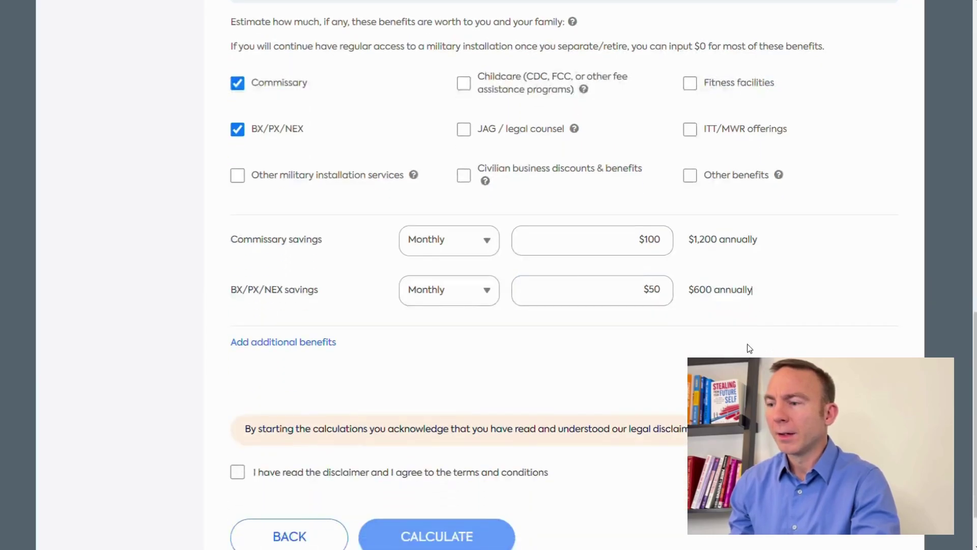
click(876, 362)
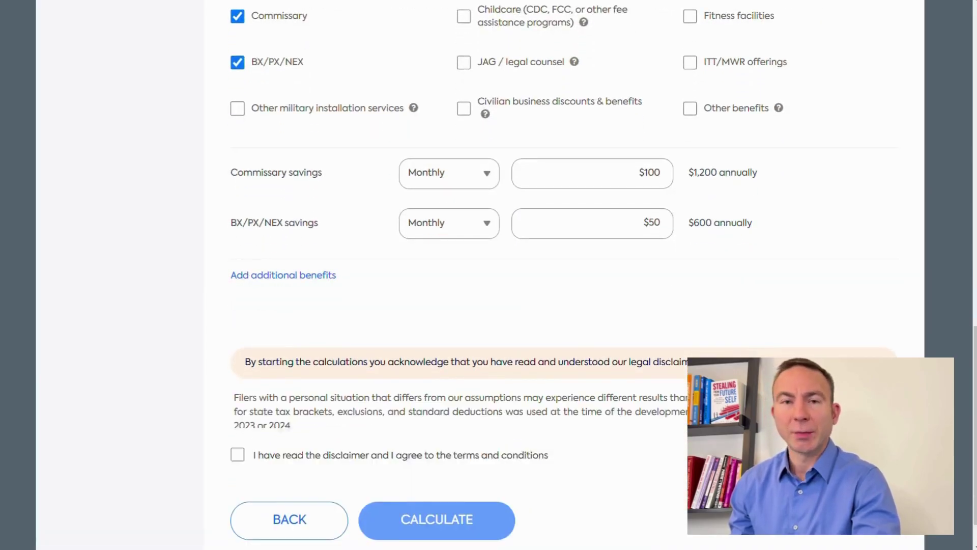
scroll(603, 275, down, 3)
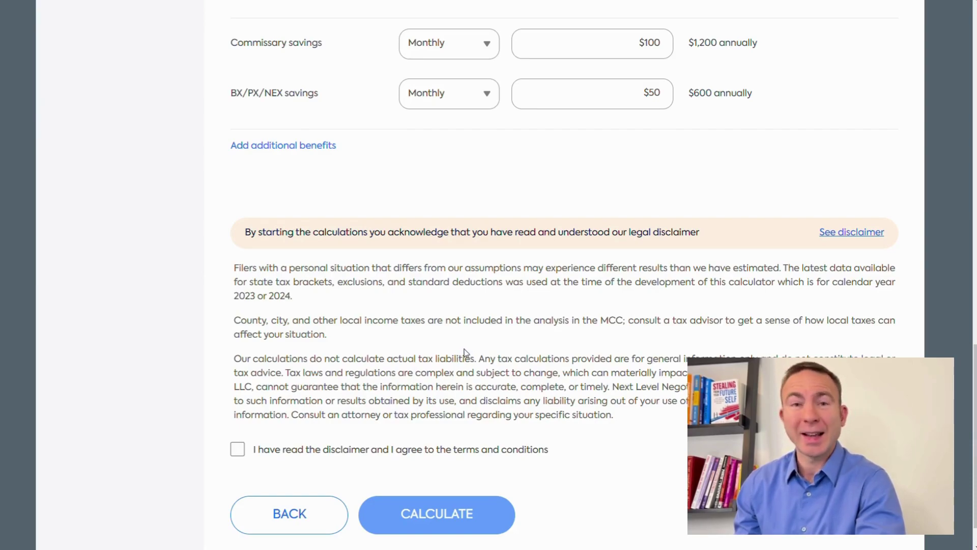
click(238, 452)
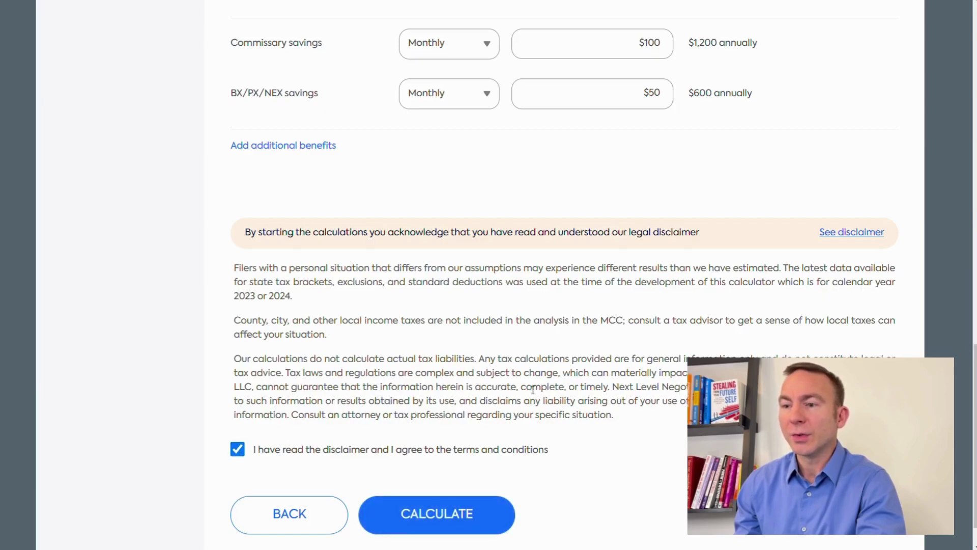